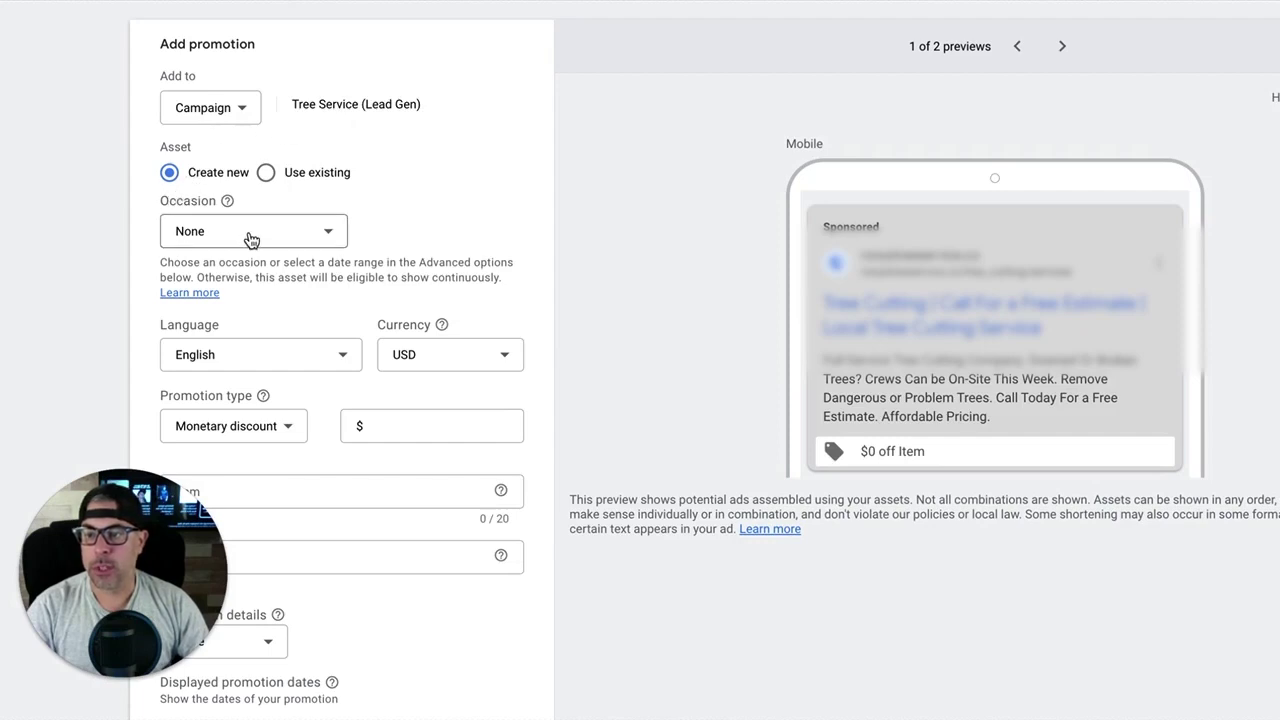
Step: Pick Halloween from the Occasion dropdown for the new promotion
mouse_move(229, 203)
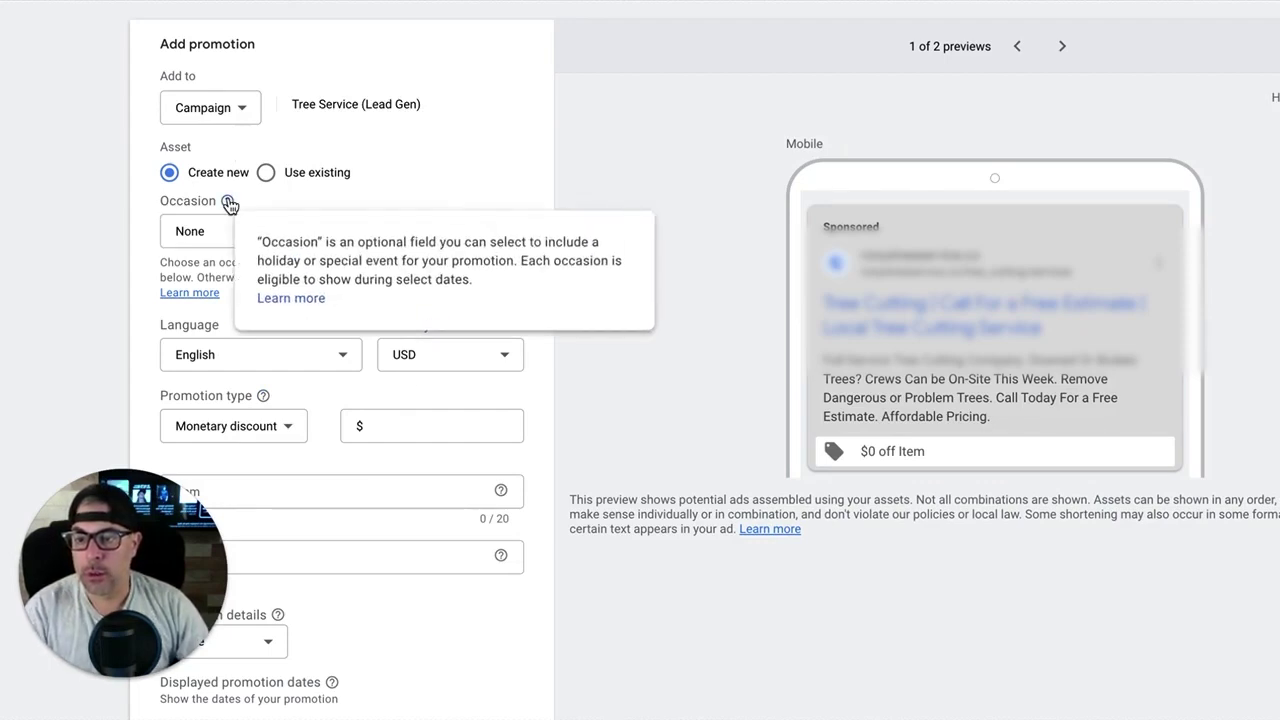
click(210, 231)
scroll(223, 246, down, 5)
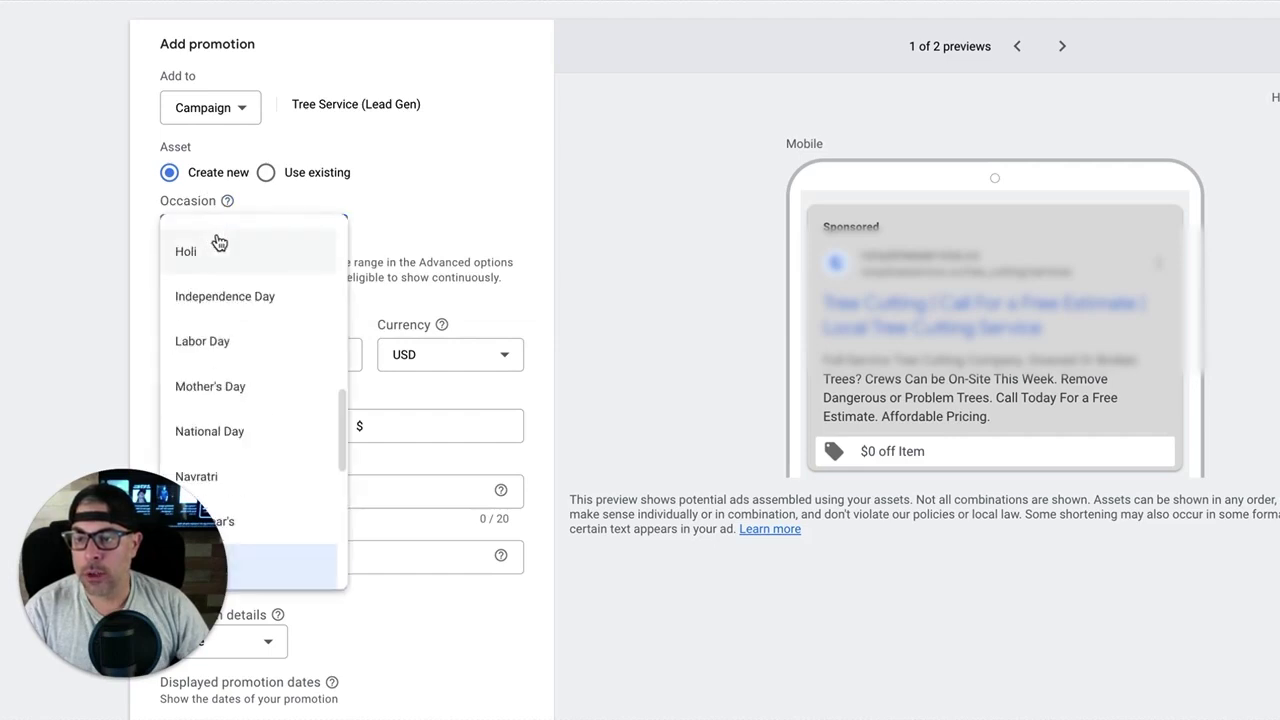
scroll(269, 352, down, 1)
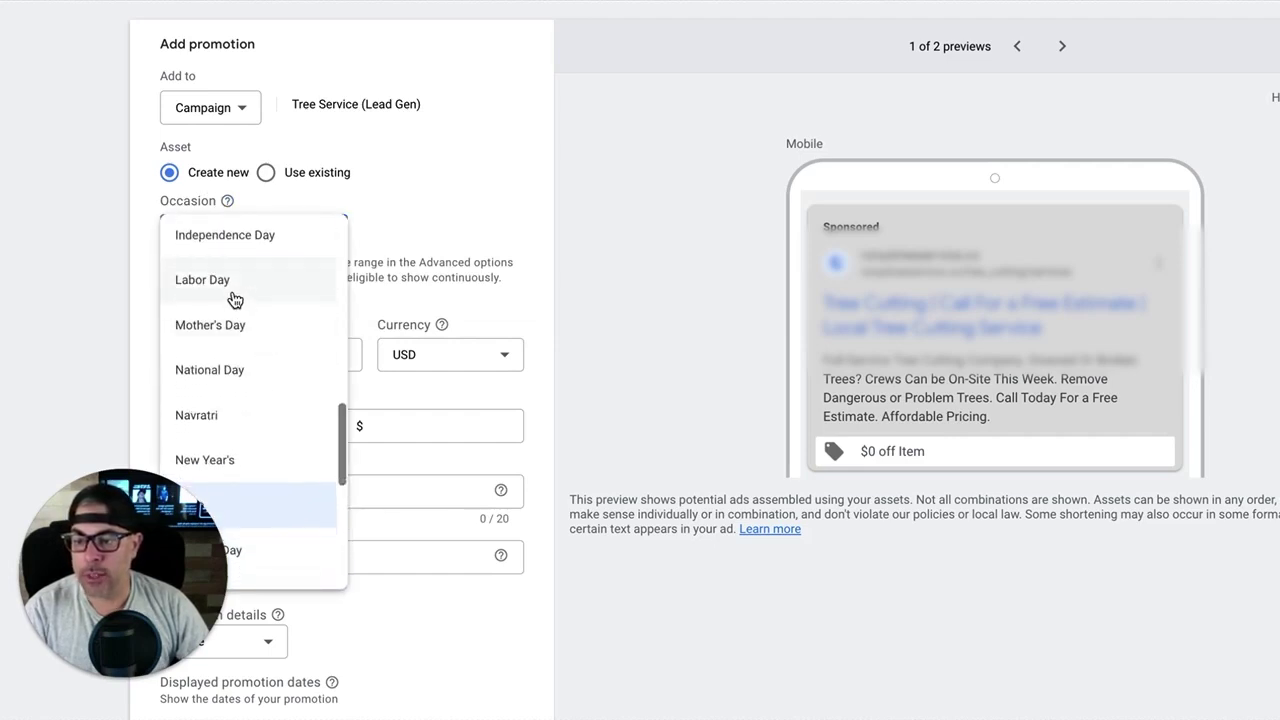
scroll(234, 337, down, 1)
scroll(234, 340, down, 2)
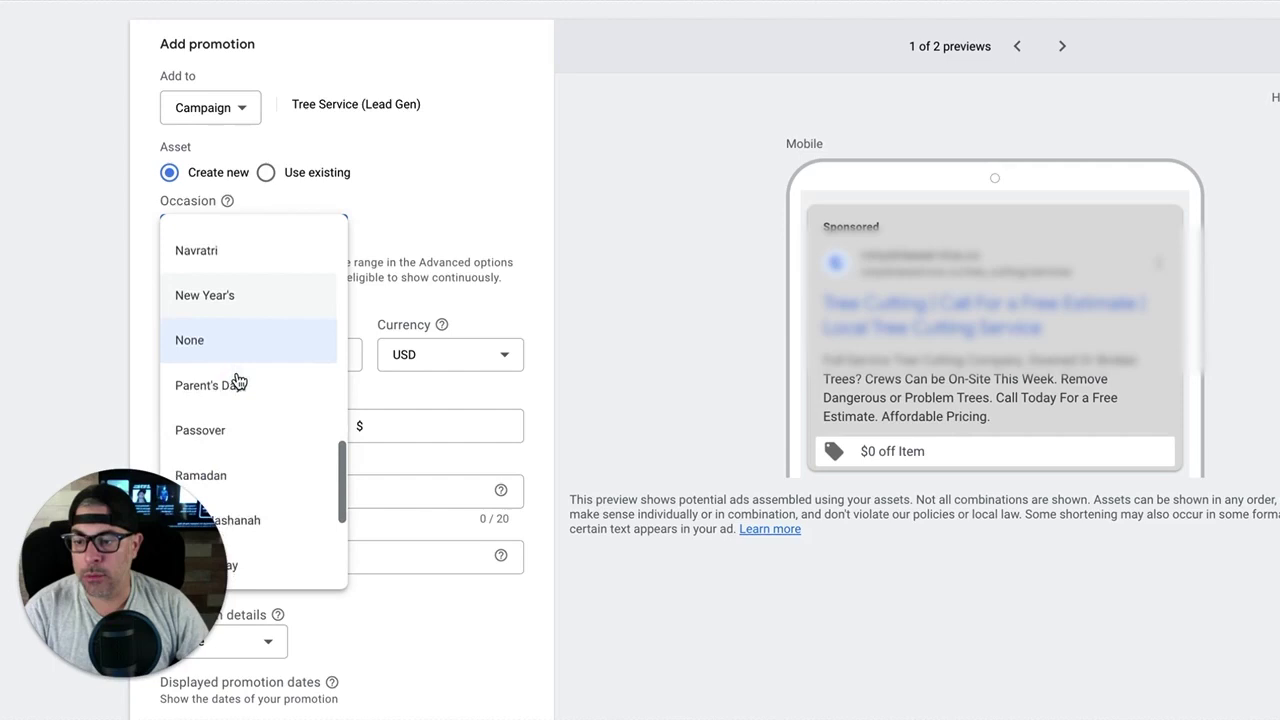
scroll(248, 354, down, 5)
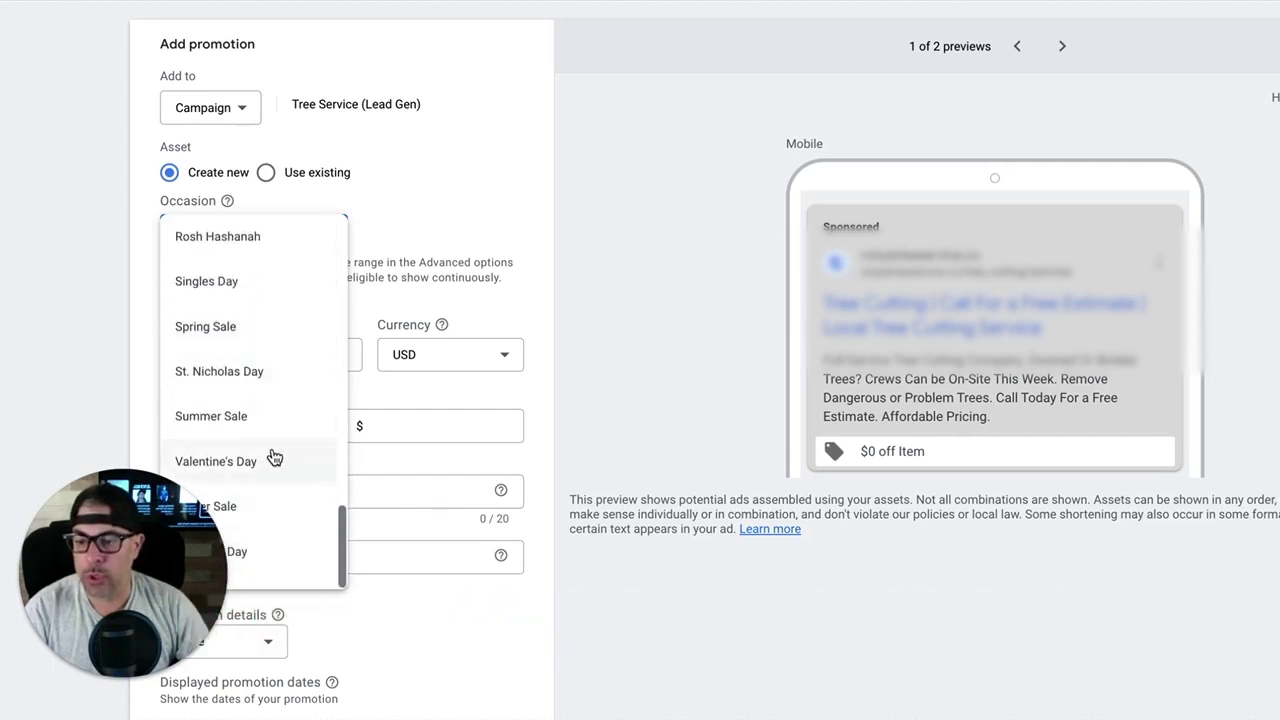
scroll(274, 452, up, 9)
scroll(274, 457, up, 6)
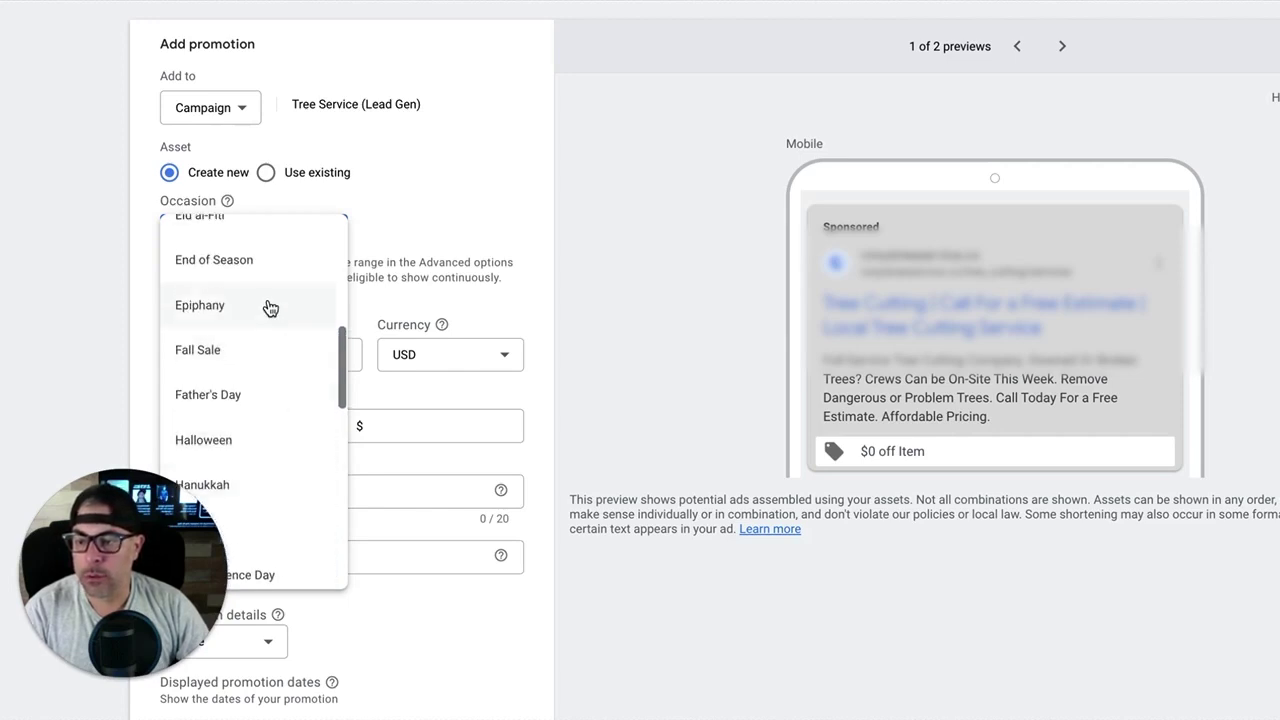
scroll(268, 293, down, 1)
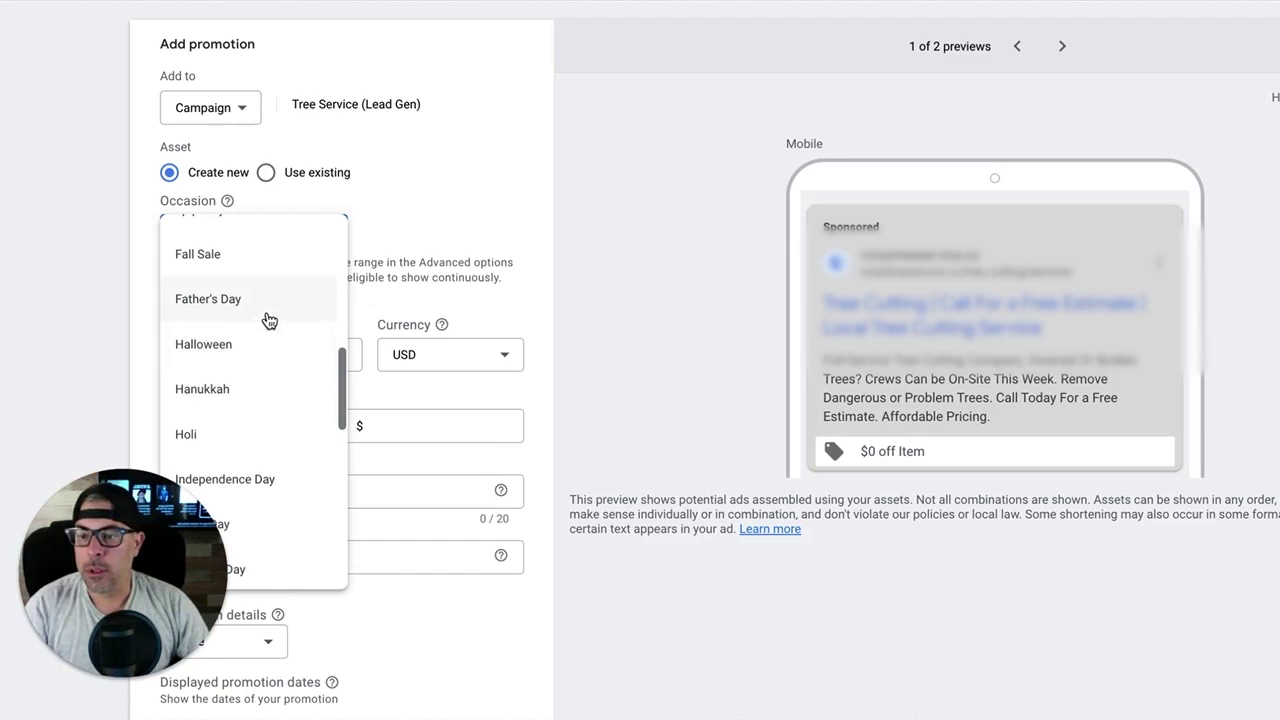
click(232, 346)
scroll(460, 286, down, 3)
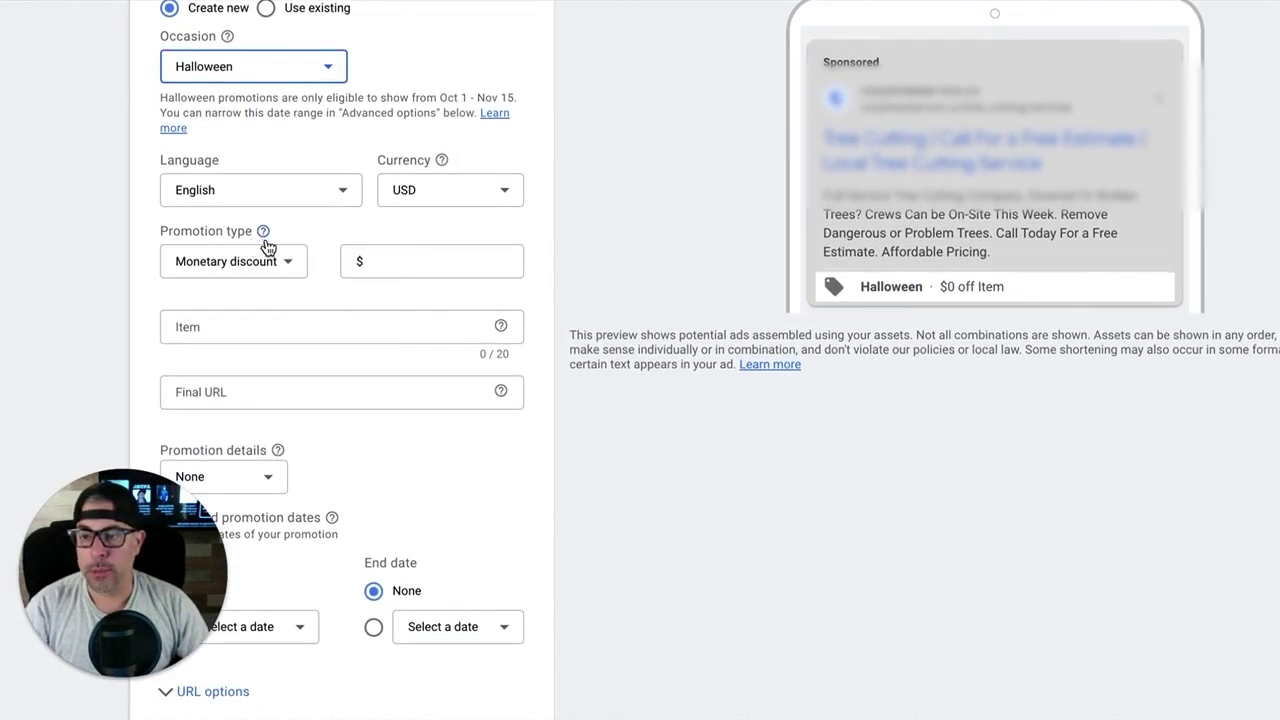
Step: Change the promotion type from monetary discount to percent discount
mouse_move(266, 246)
click(222, 270)
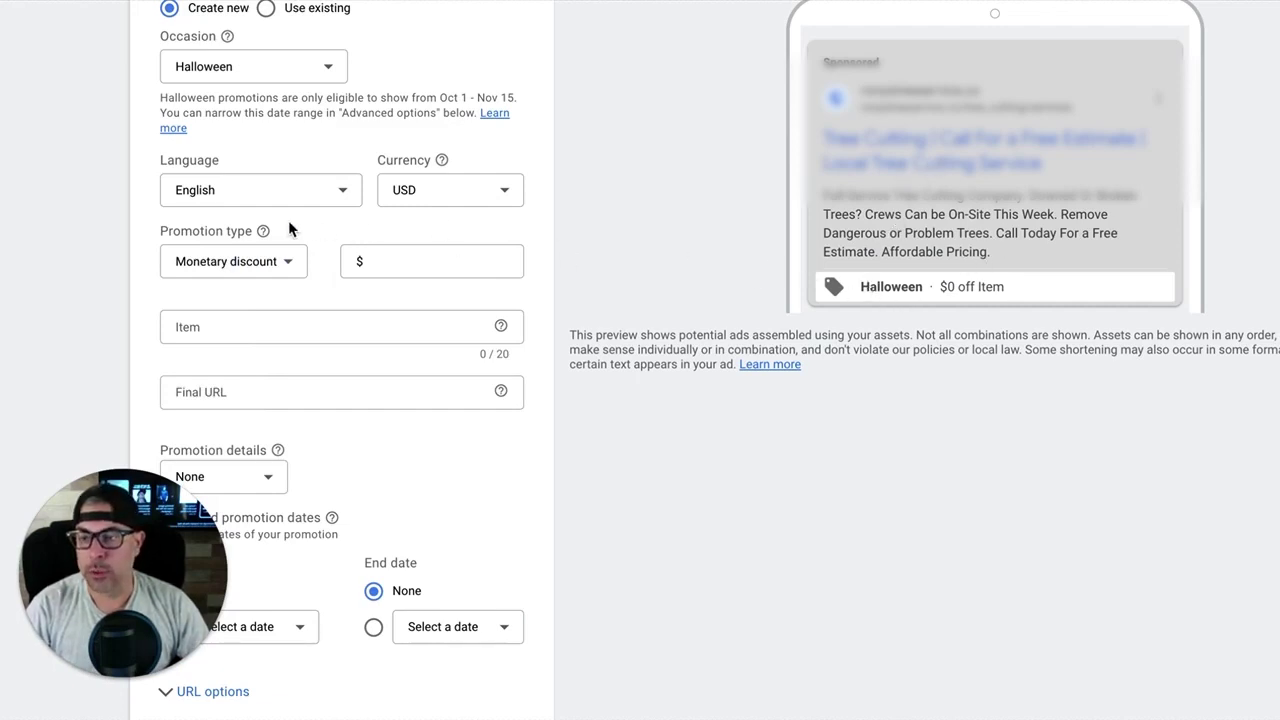
scroll(288, 228, up, 1)
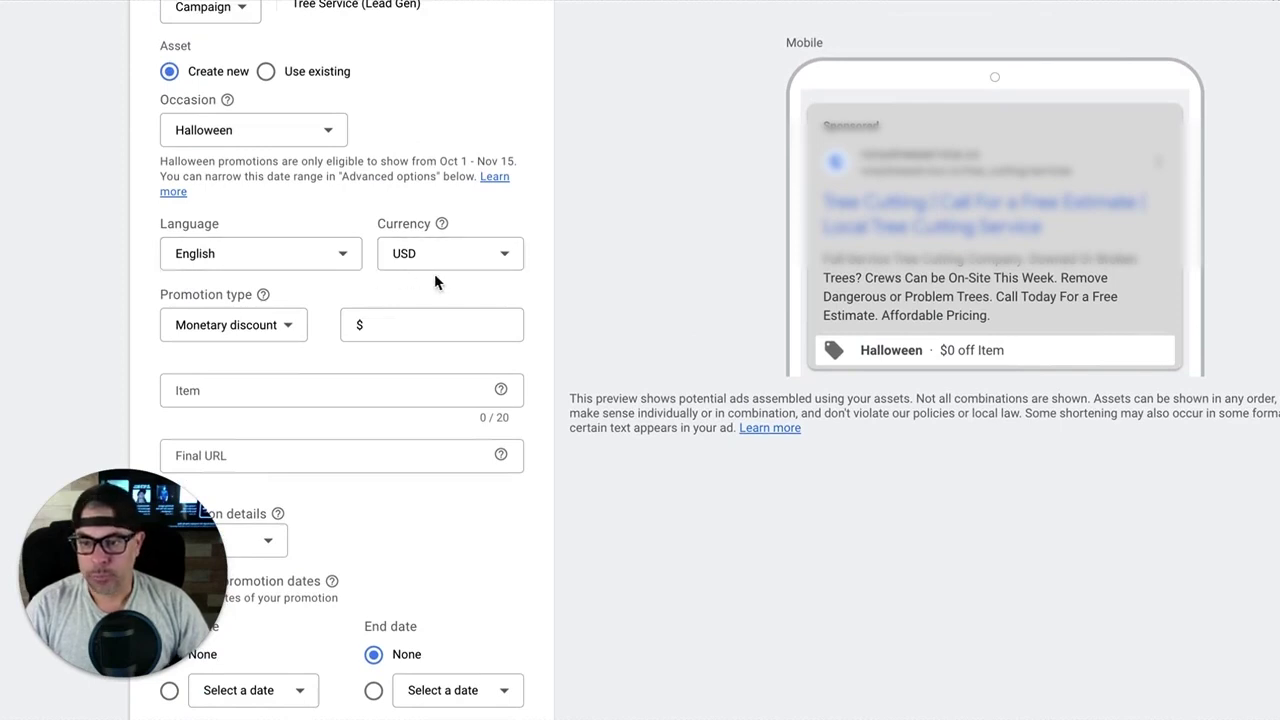
click(284, 329)
click(234, 390)
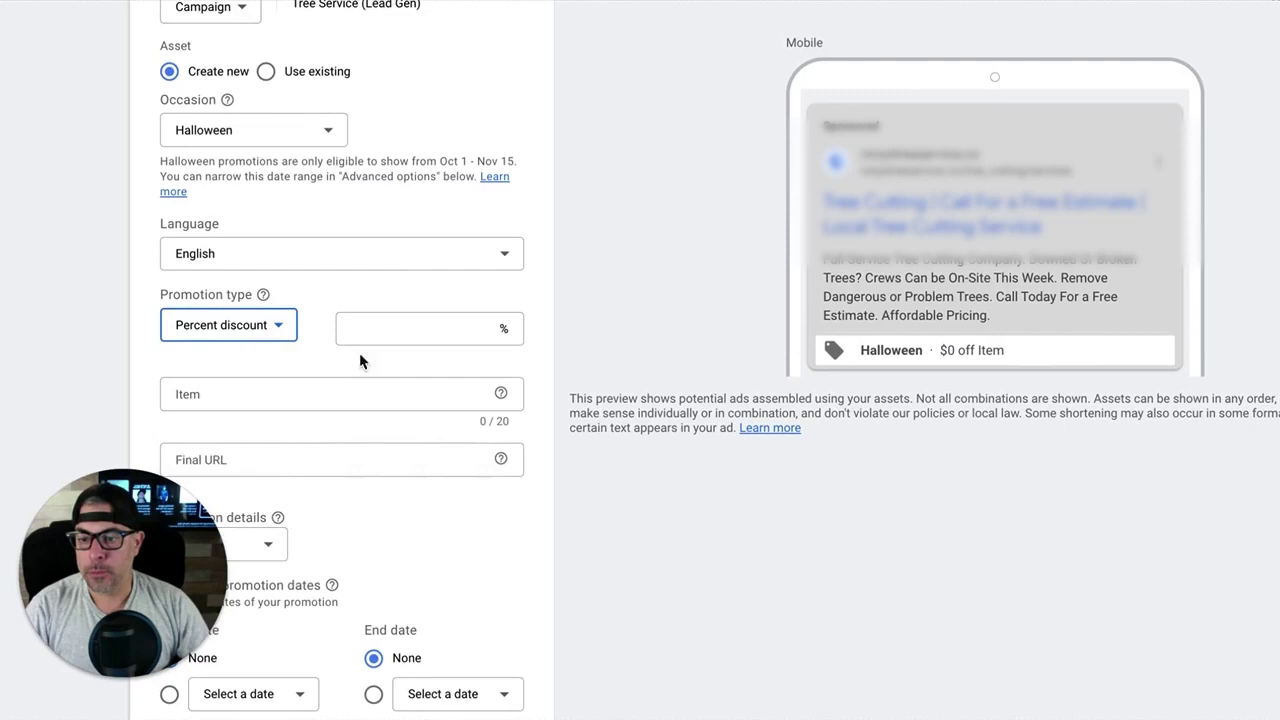
Step: Enter 20 as the discount percentage
click(390, 326)
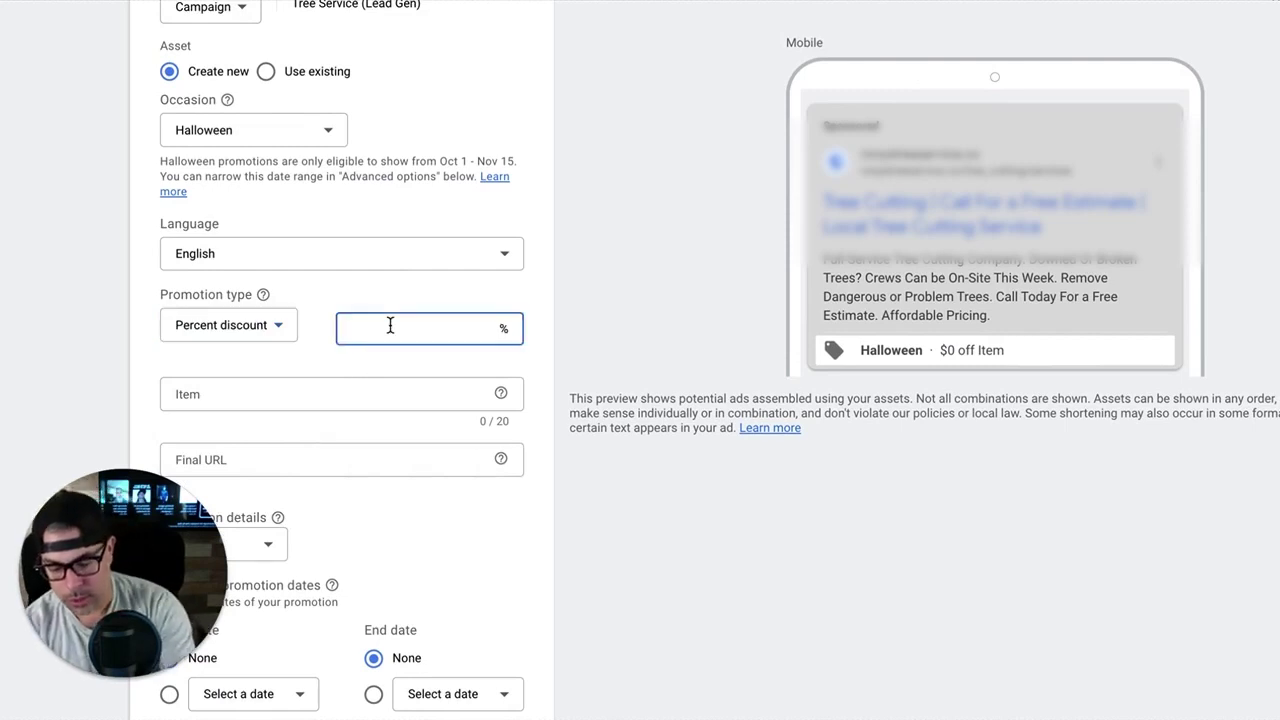
text(30)
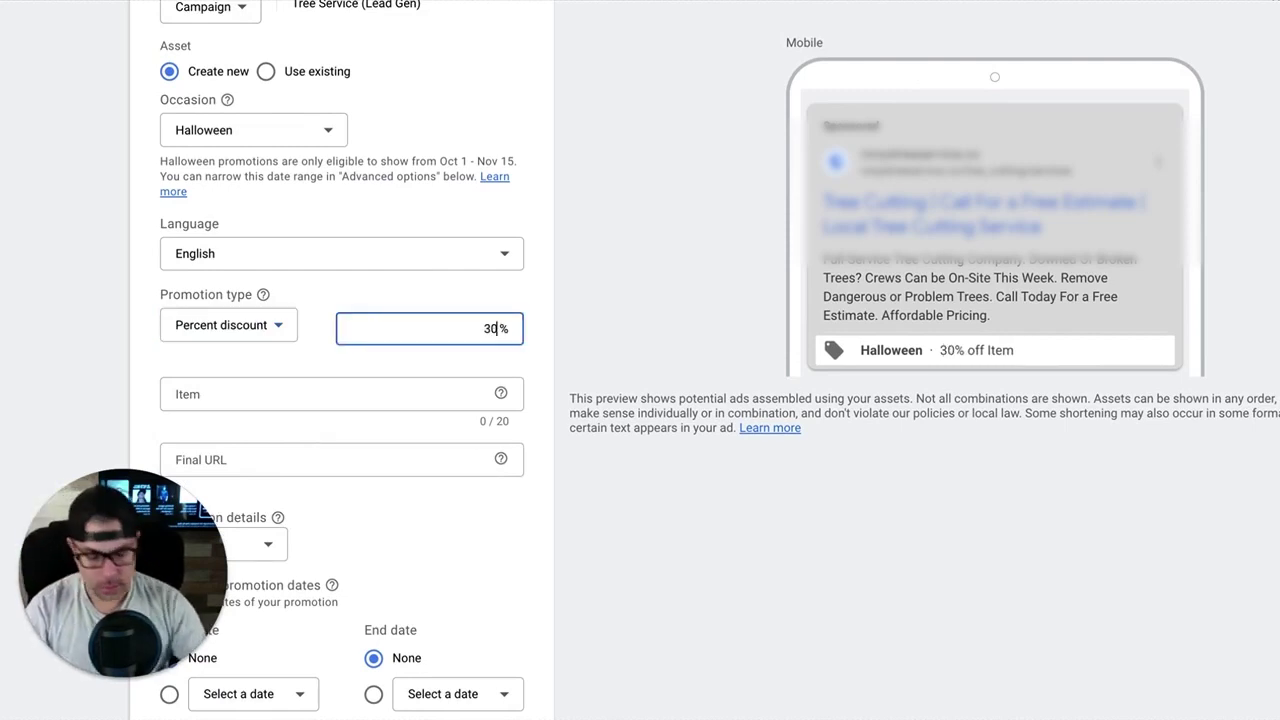
key(BackSpace)
key(BackSpace)
text(20)
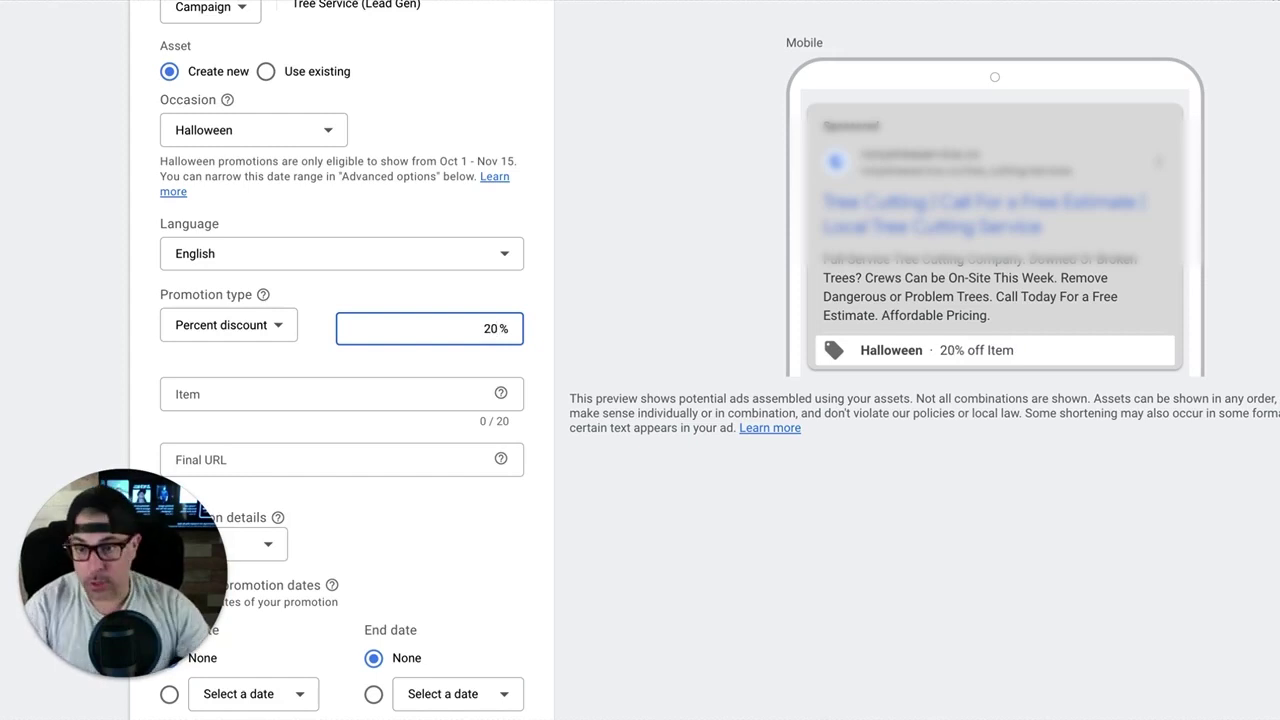
key(Tab)
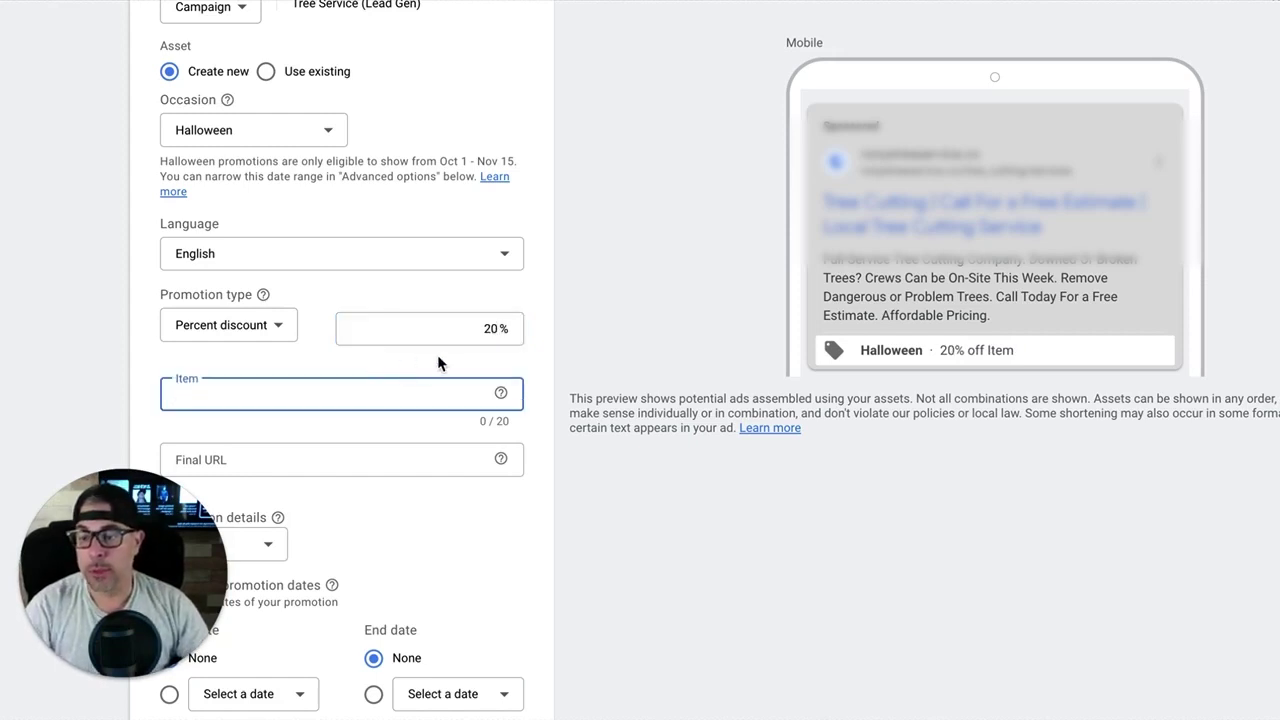
Step: Enter 'Fall Tree Trimming' as the promoted item
scroll(437, 354, down, 1)
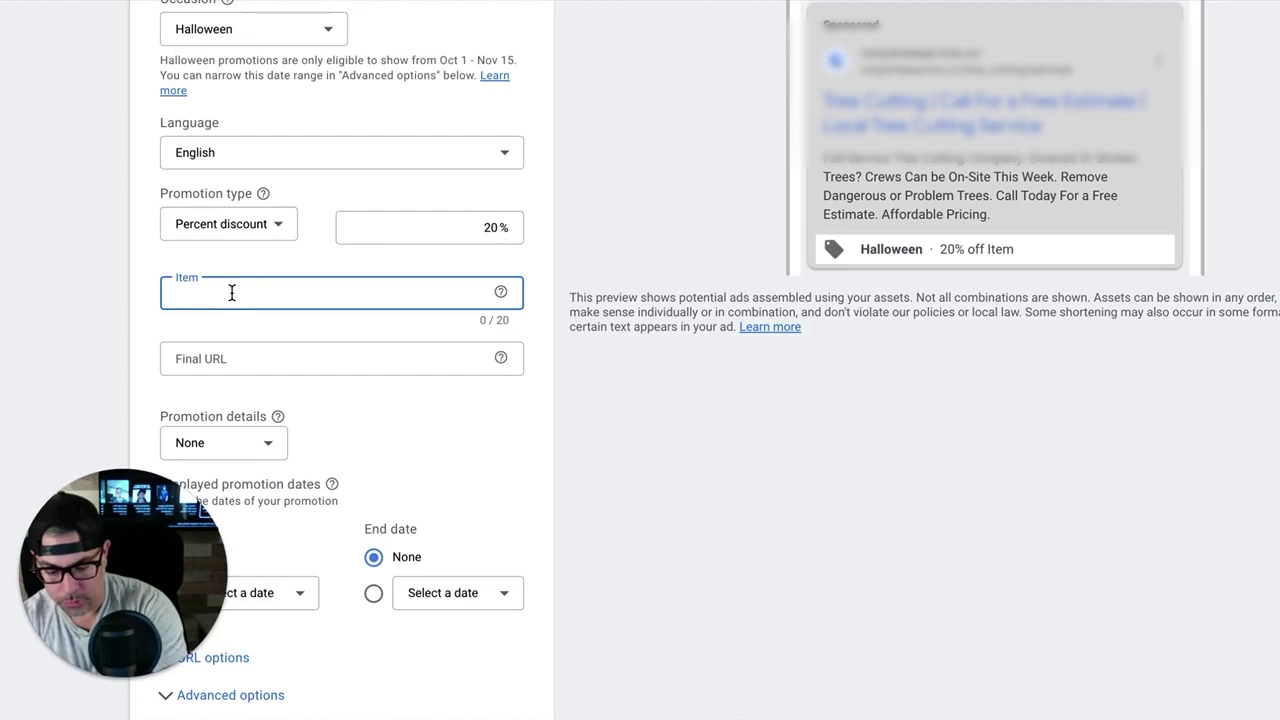
text(Tree T)
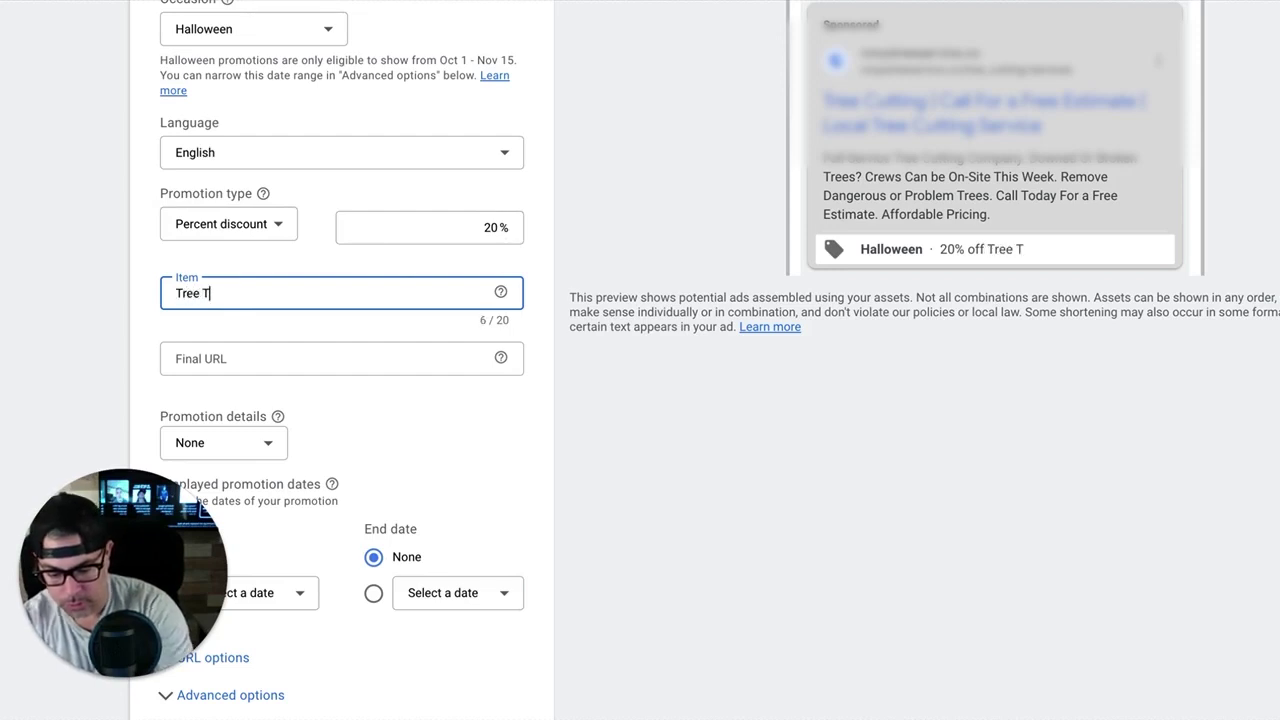
text(rimming)
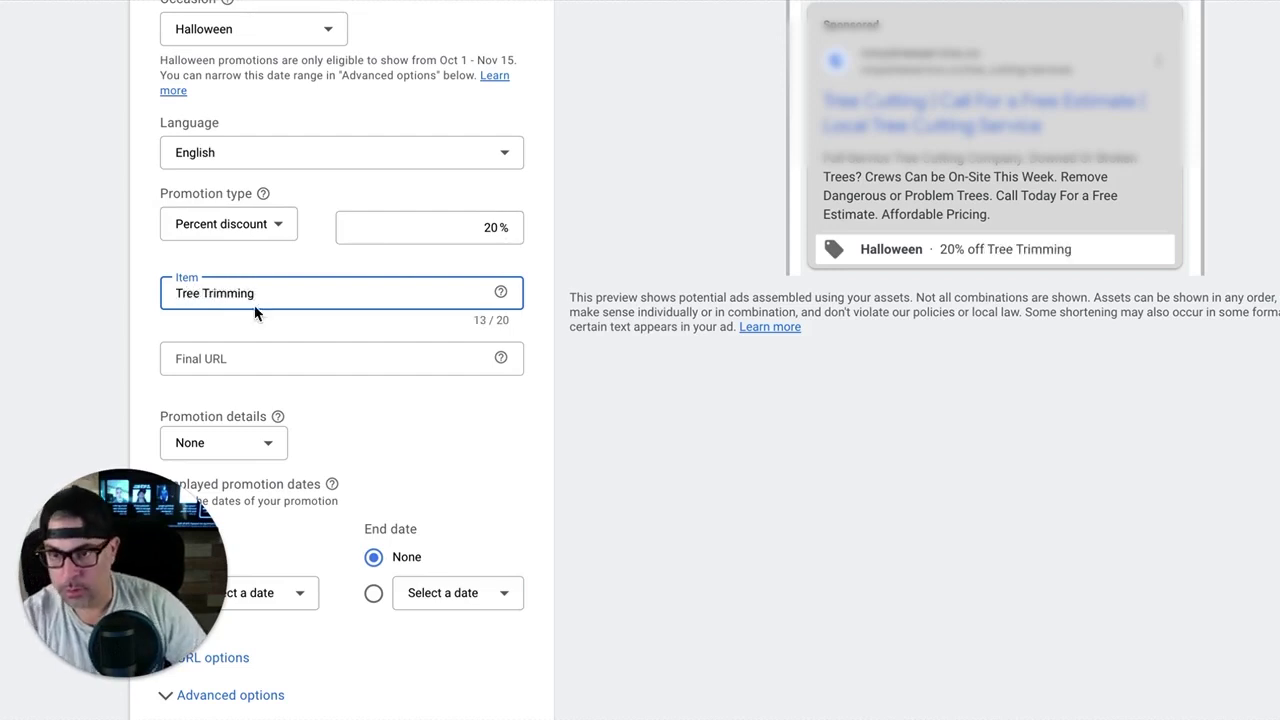
click(176, 292)
text(Fall)
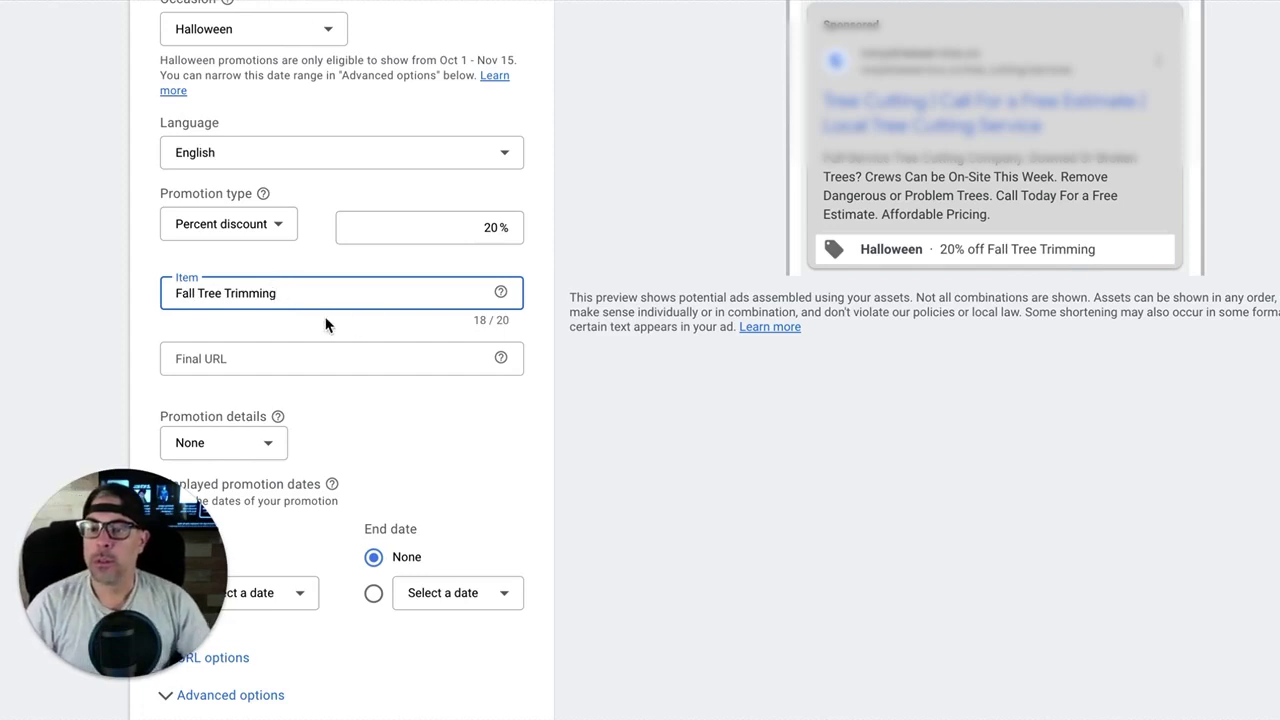
click(279, 356)
scroll(374, 380, down, 2)
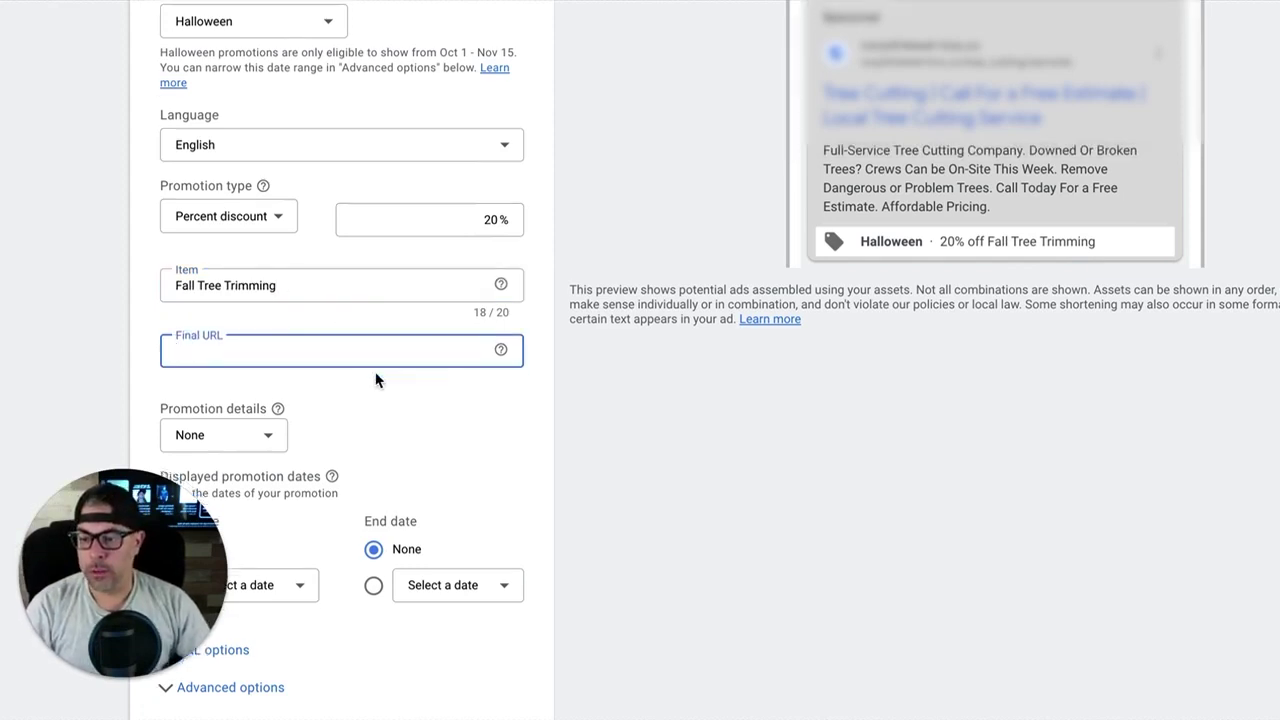
mouse_move(278, 310)
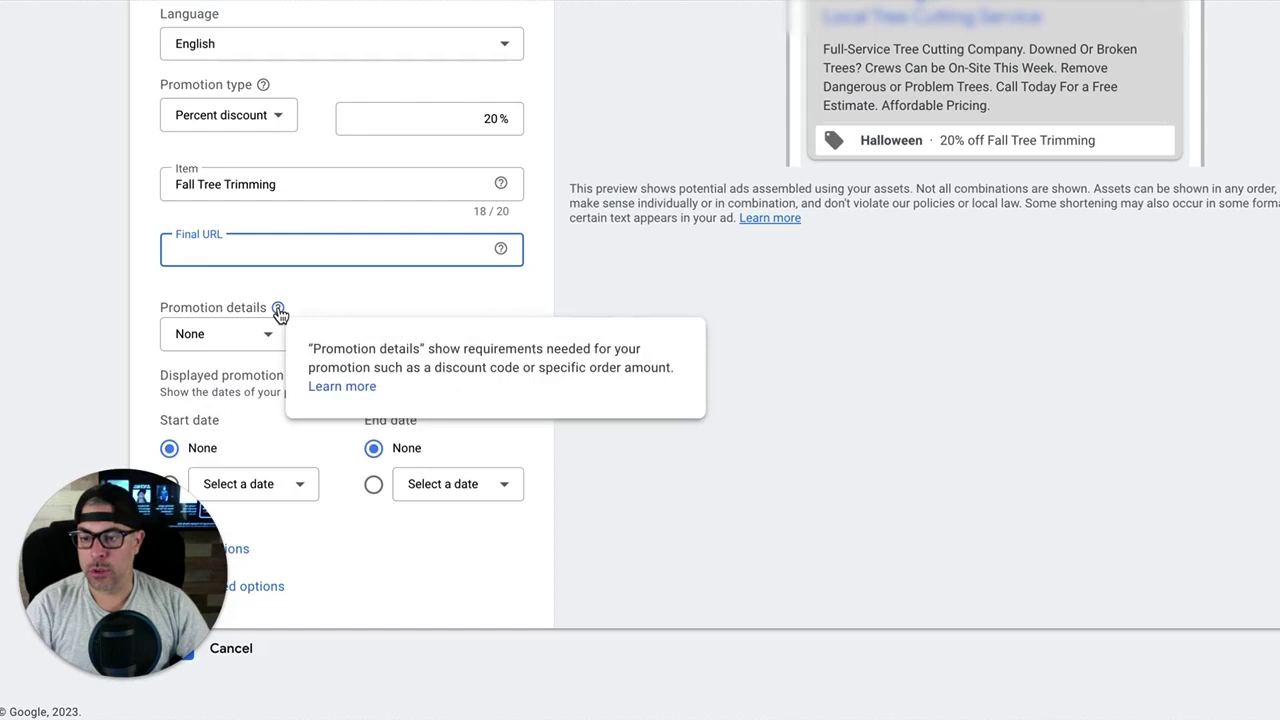
click(226, 336)
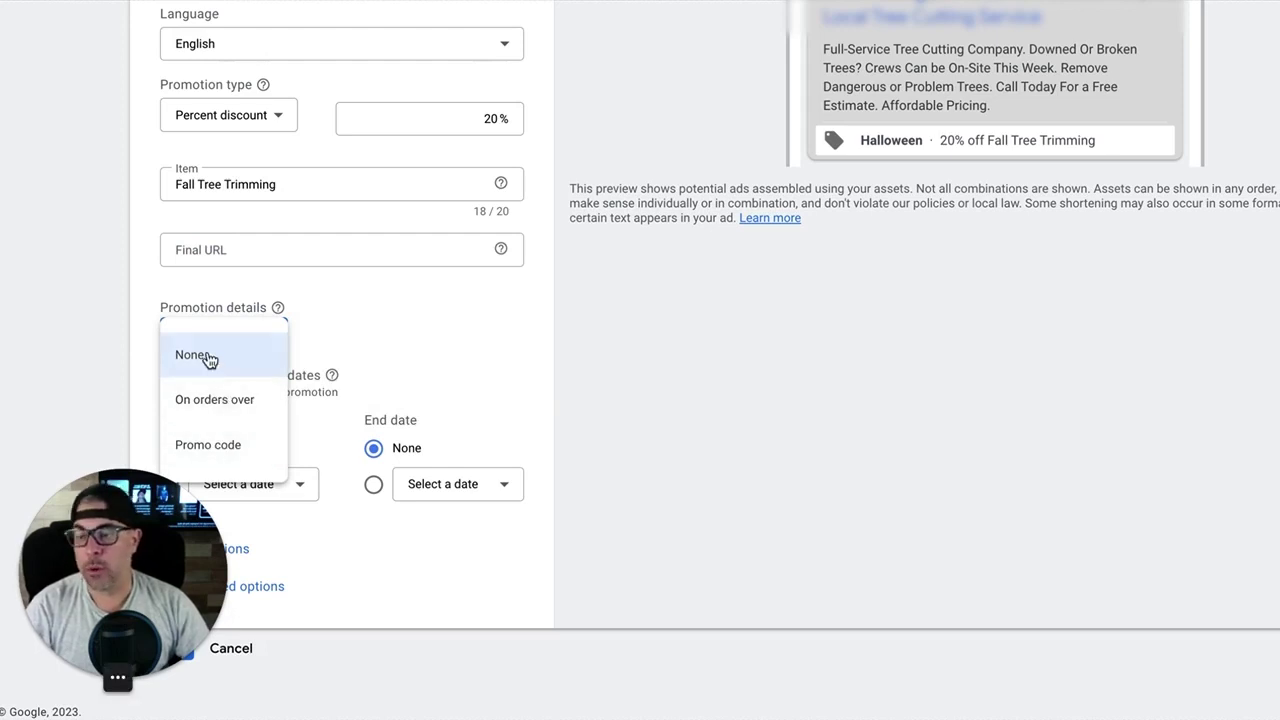
click(218, 446)
click(338, 342)
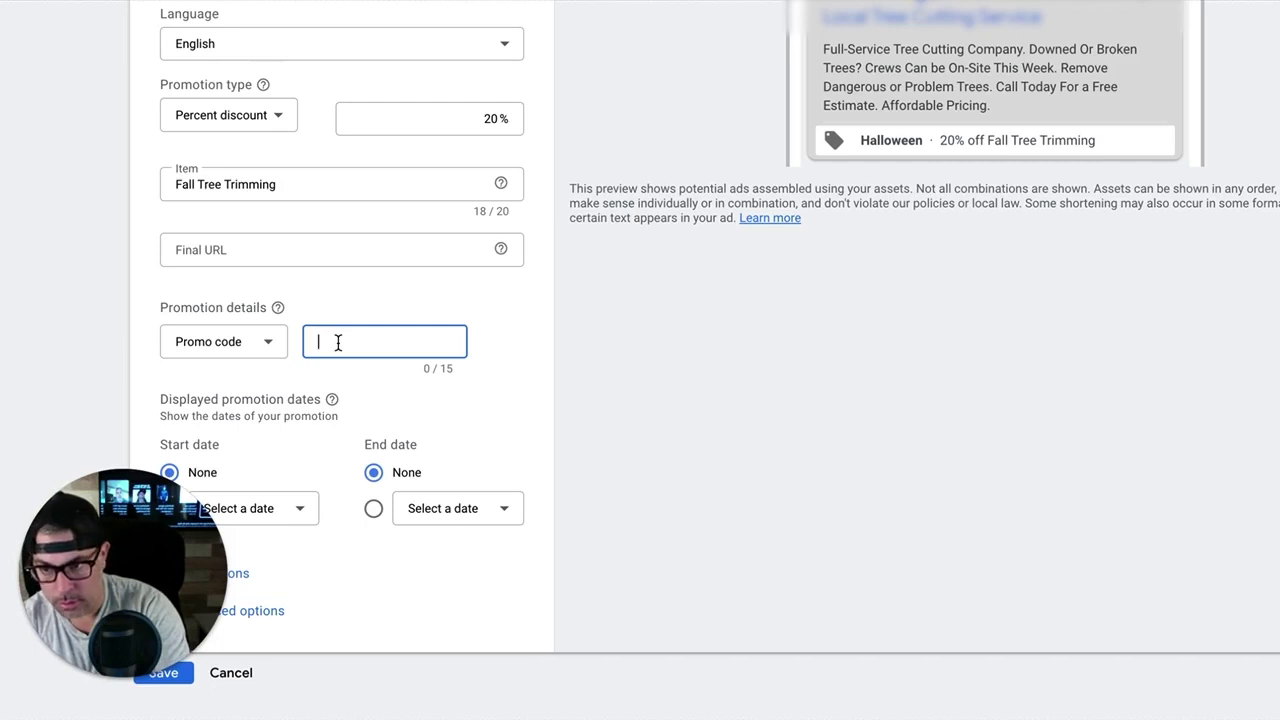
text(H)
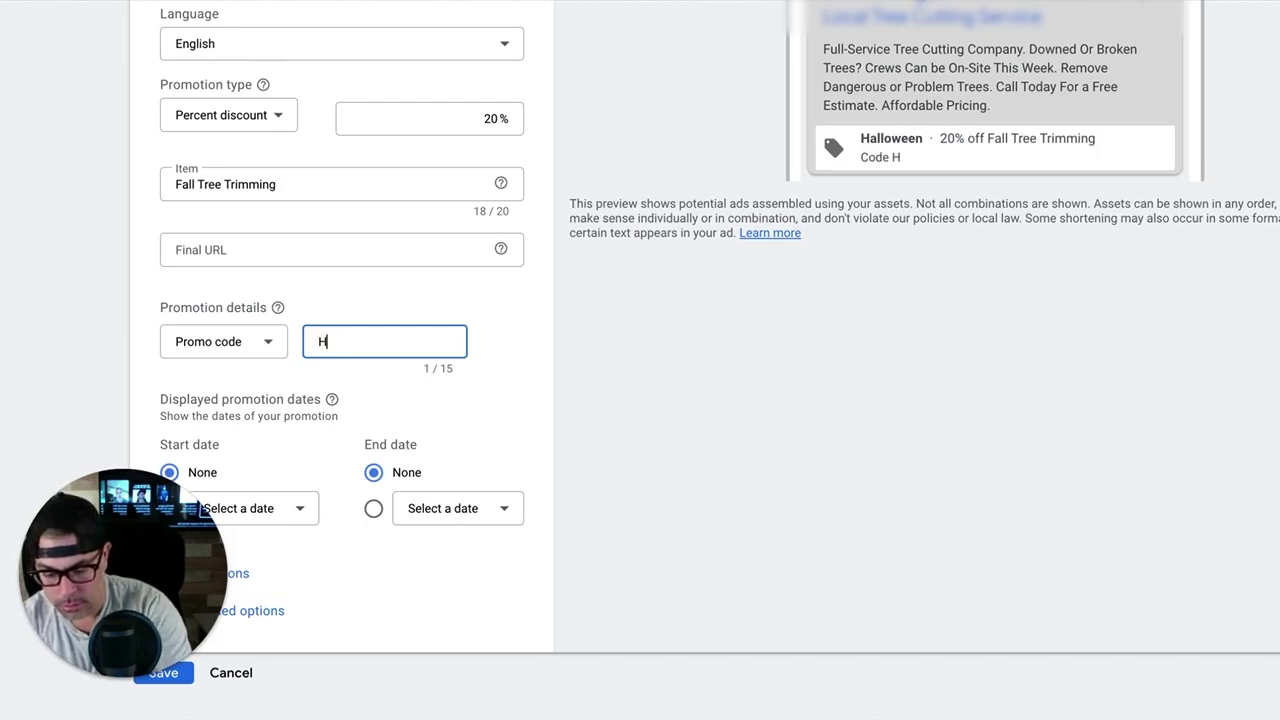
text(alloween)
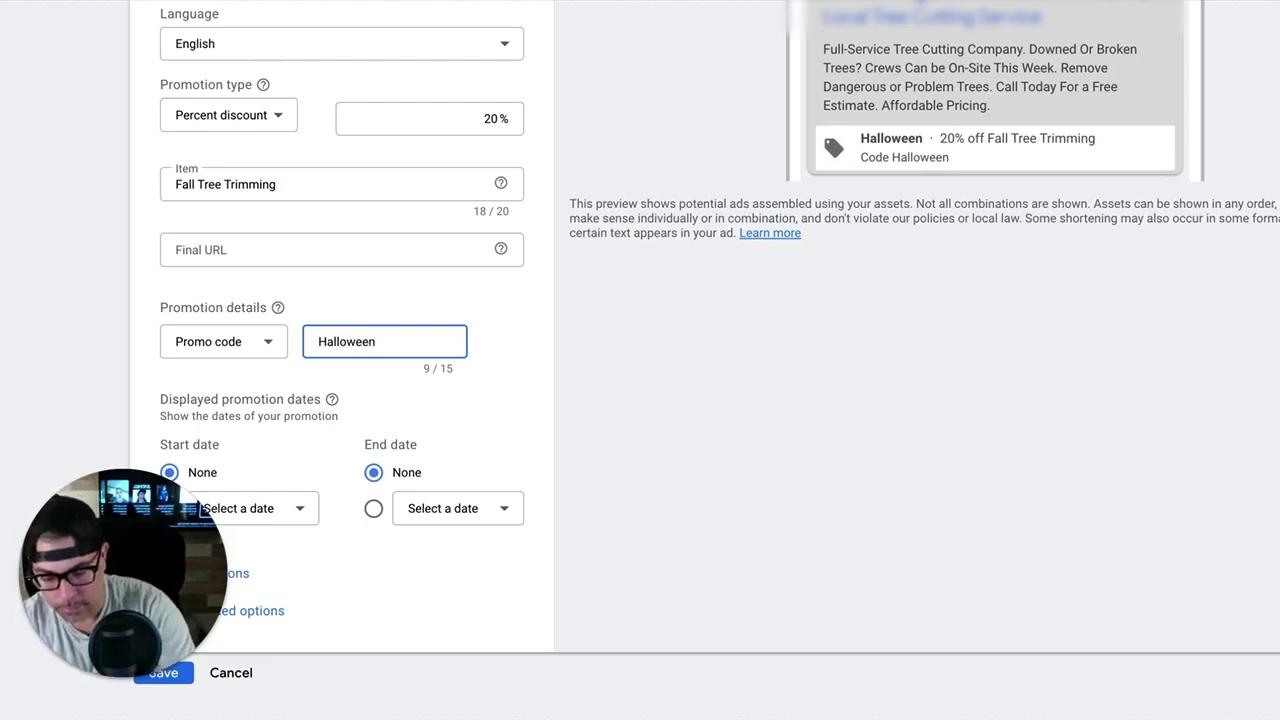
text(23)
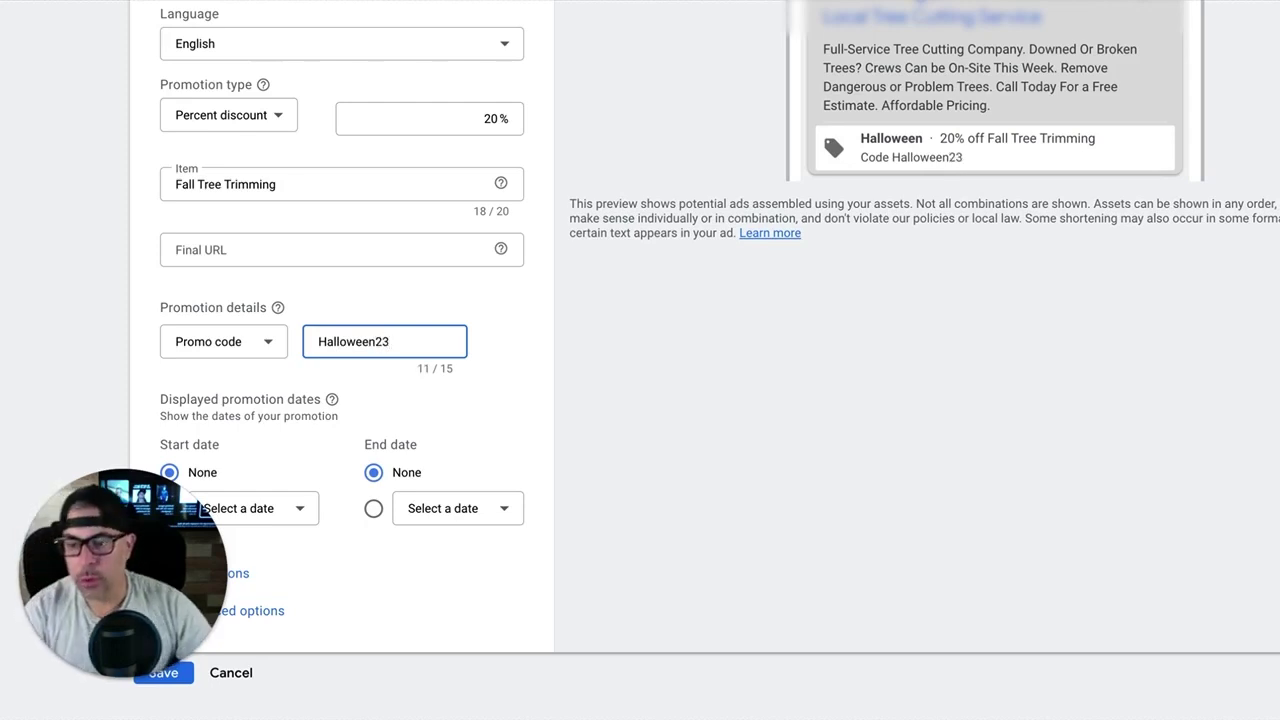
click(271, 341)
click(228, 414)
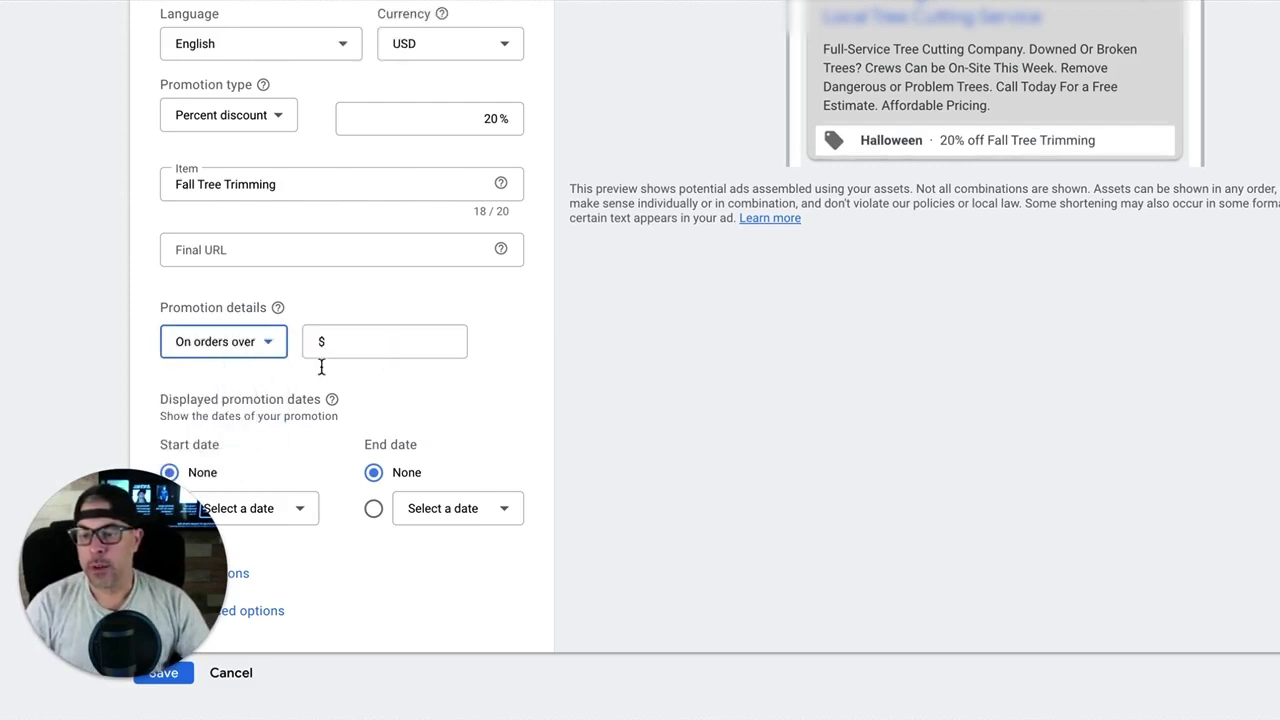
click(342, 345)
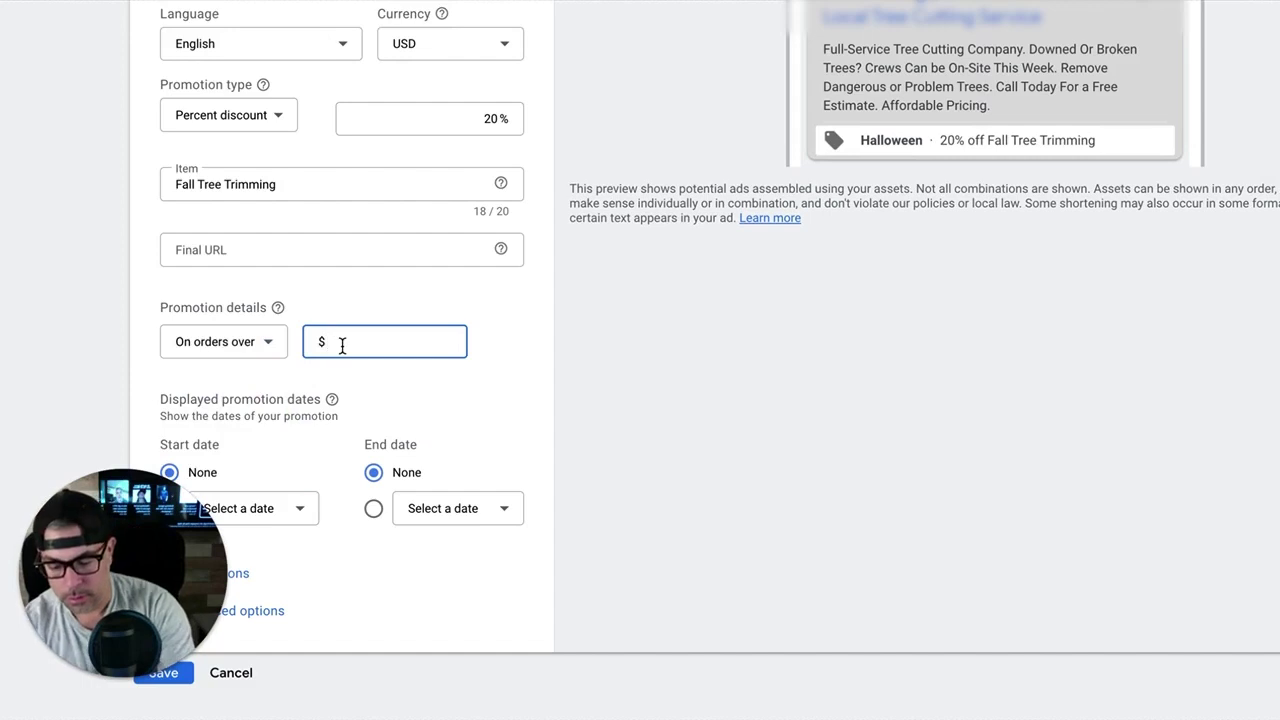
text($100)
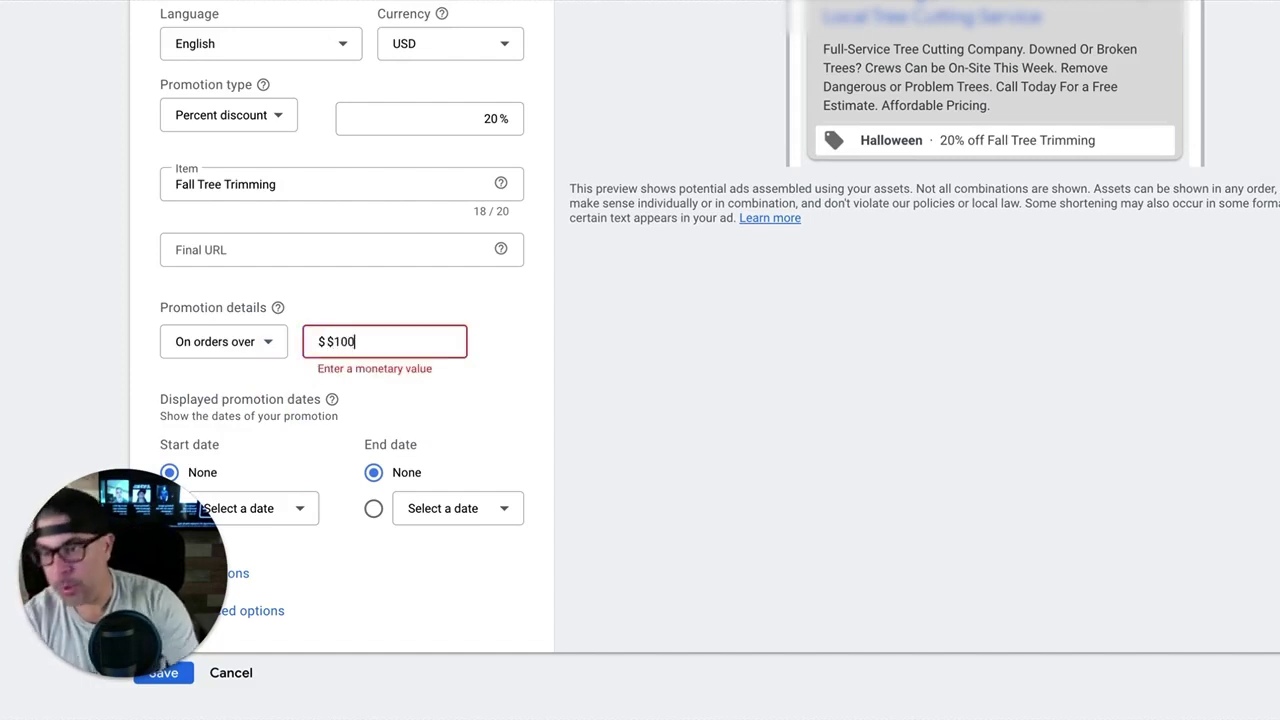
key(BackSpace)
key(BackSpace)
key(BackSpace)
key(BackSpace)
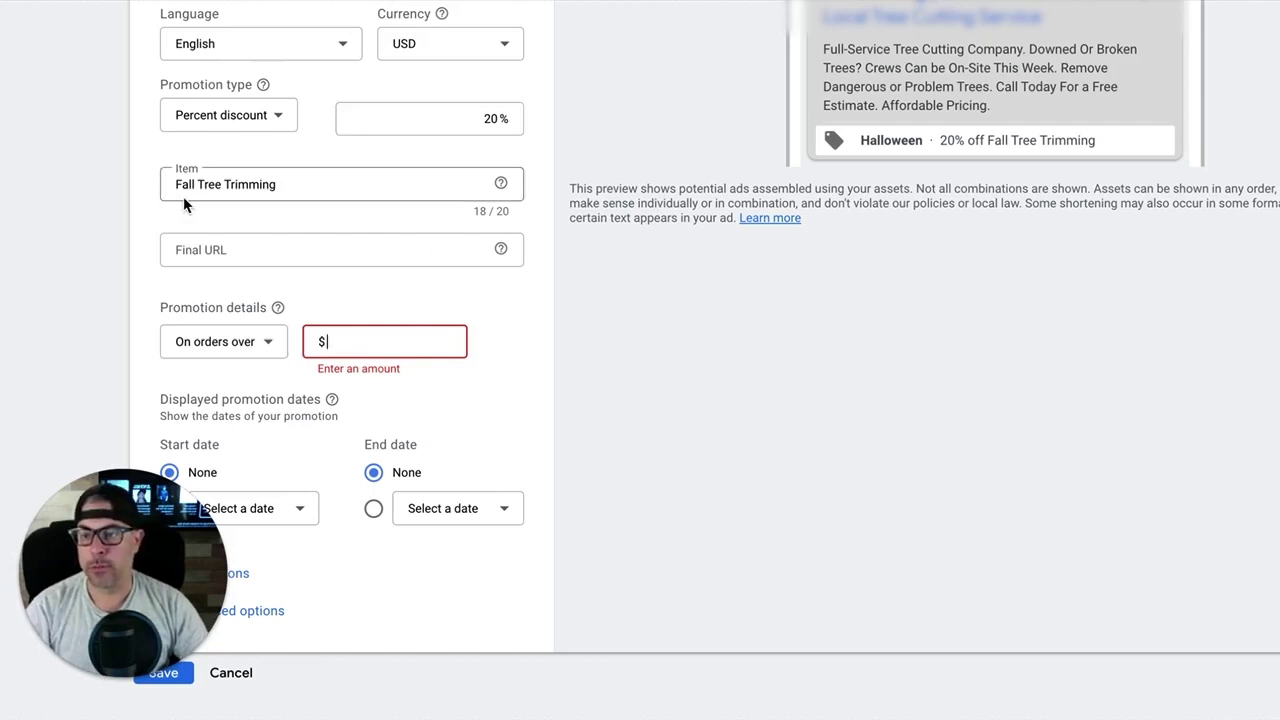
click(254, 346)
click(220, 368)
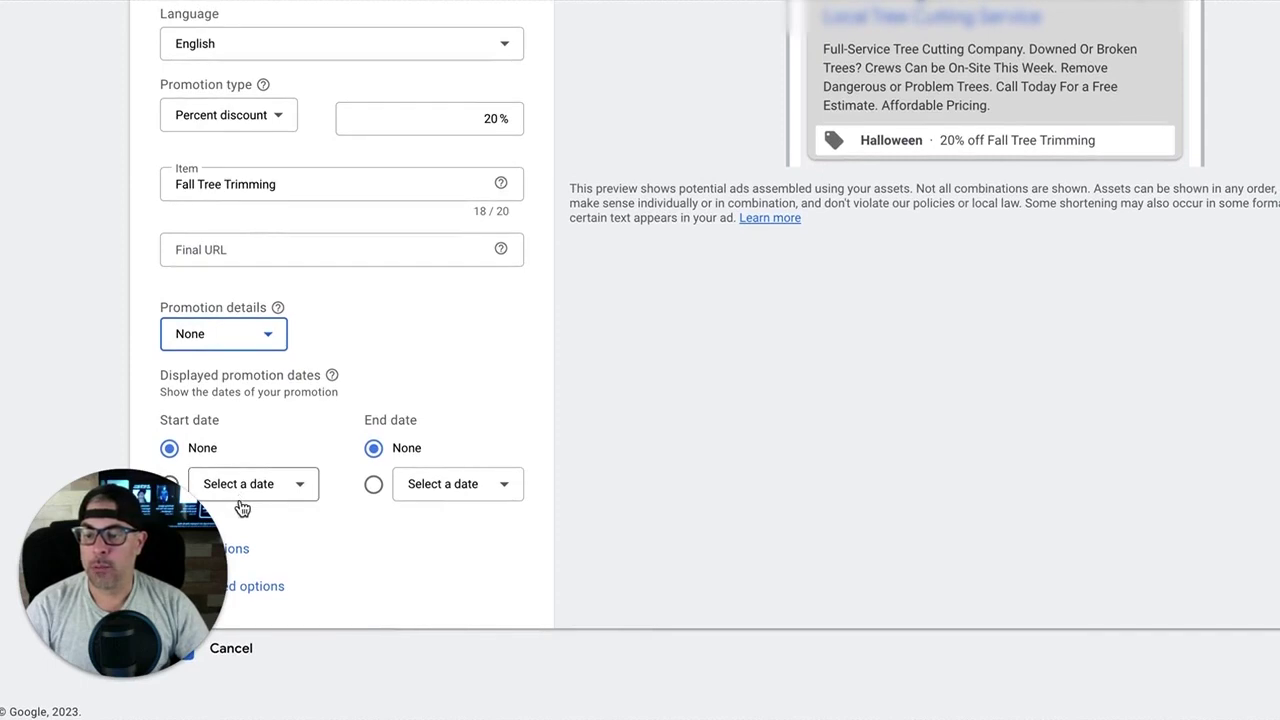
click(107, 537)
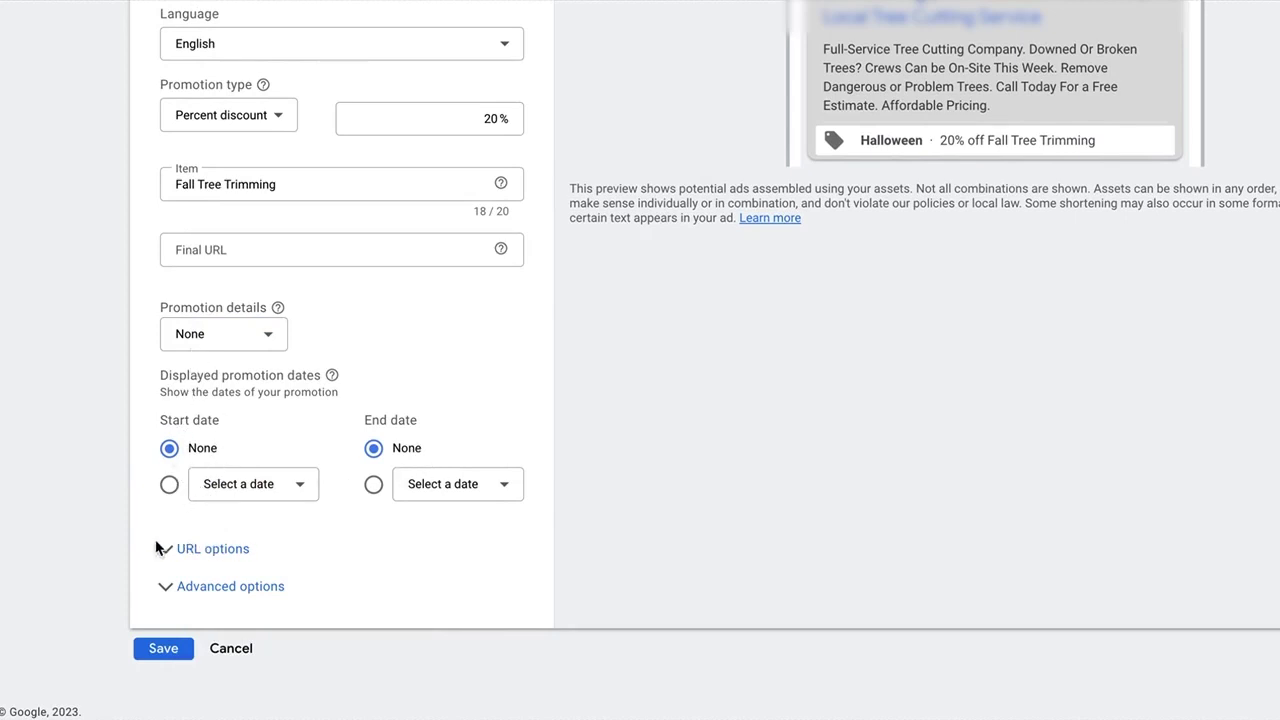
click(166, 590)
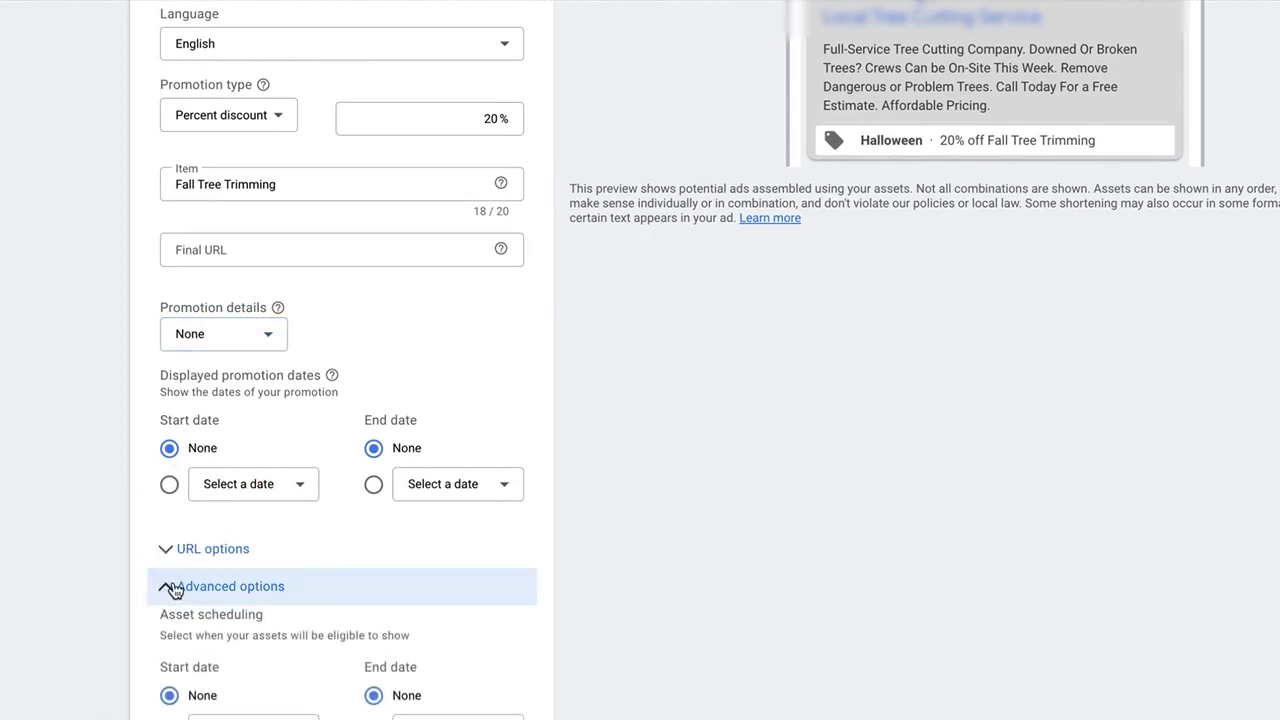
scroll(97, 525, down, 5)
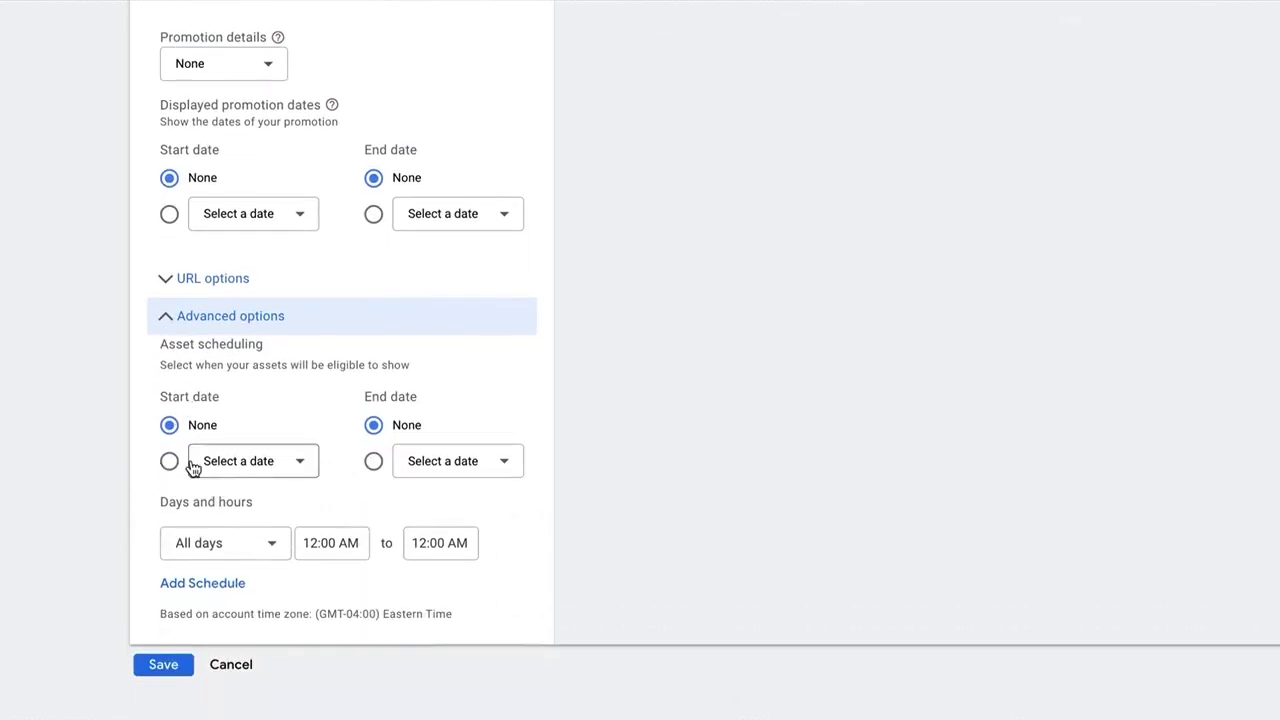
scroll(120, 430, up, 1)
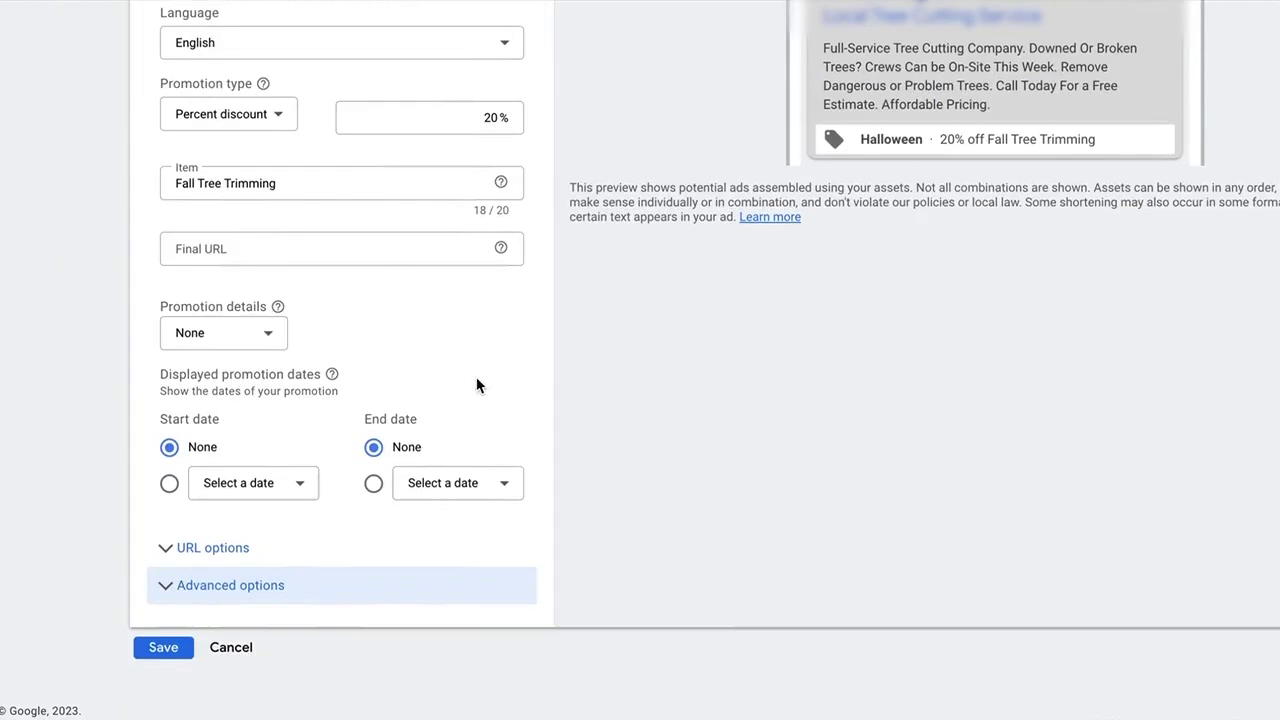
scroll(503, 491, up, 3)
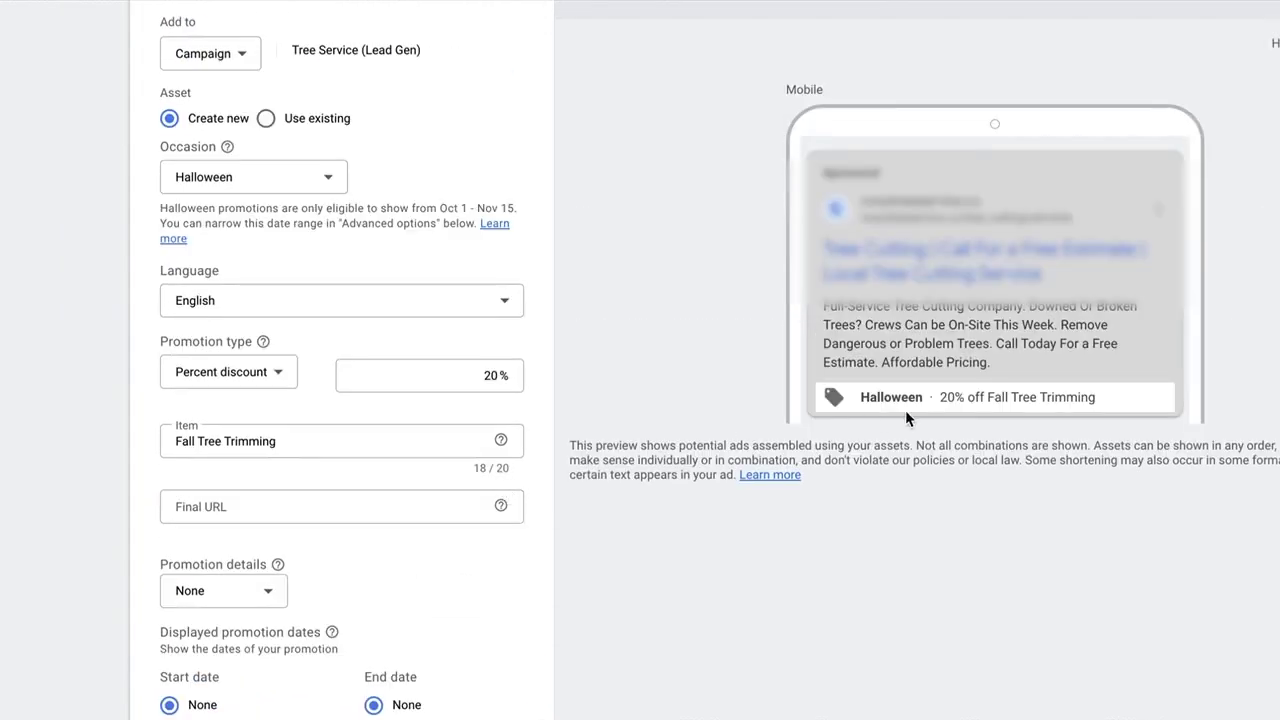